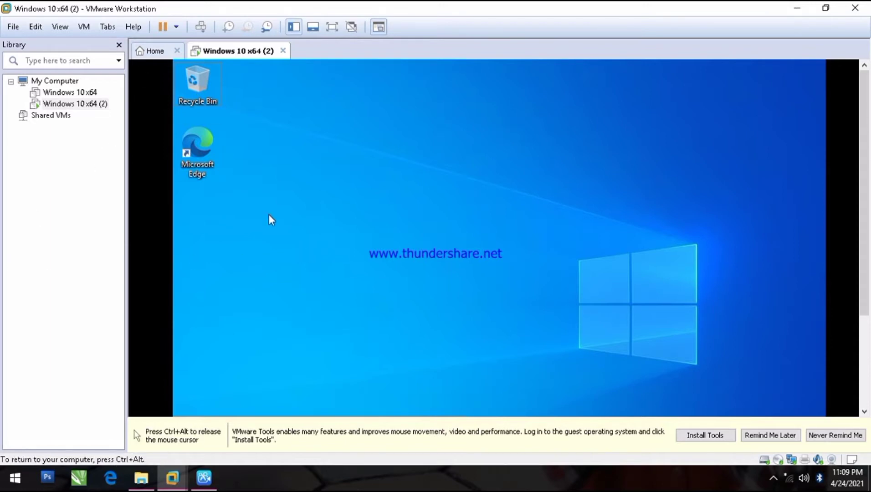
# Step: Release the cursor from the virtual machine and open the host's advanced sharing settings through the Network and Sharing Center
pyautogui.hotkey('ctrl', 'alt')
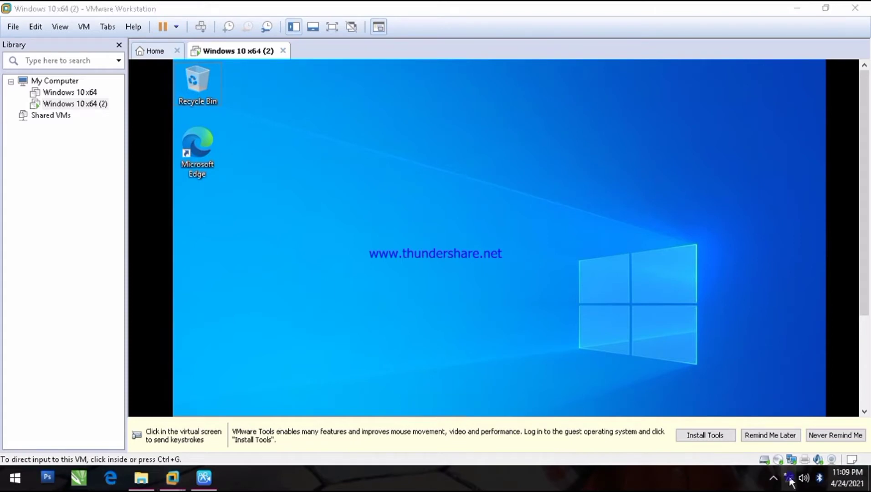
pyautogui.rightClick(789, 477)
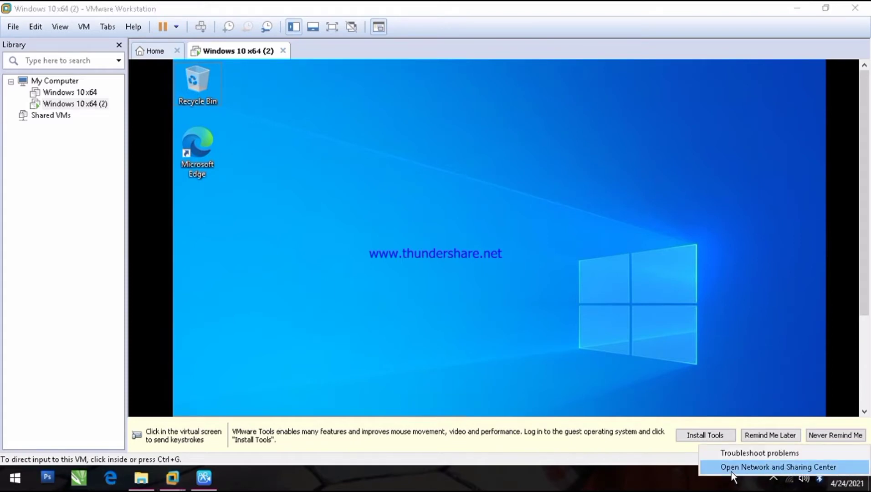
pyautogui.click(798, 469)
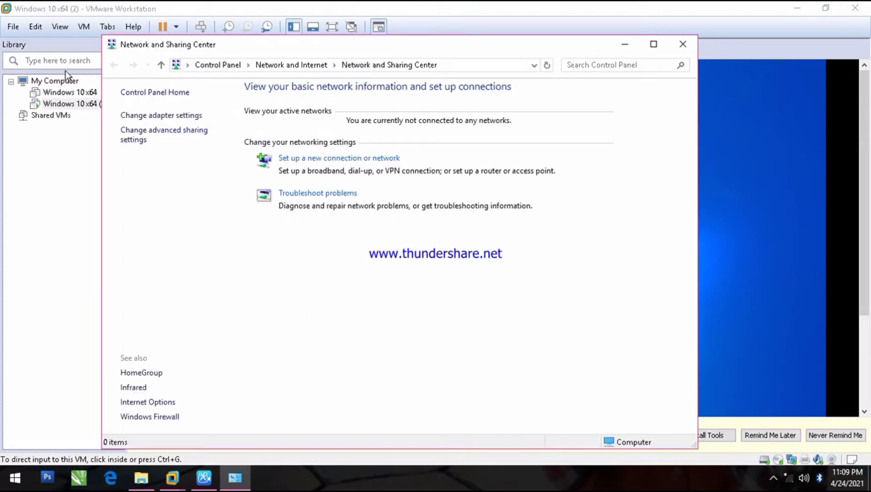
pyautogui.click(135, 137)
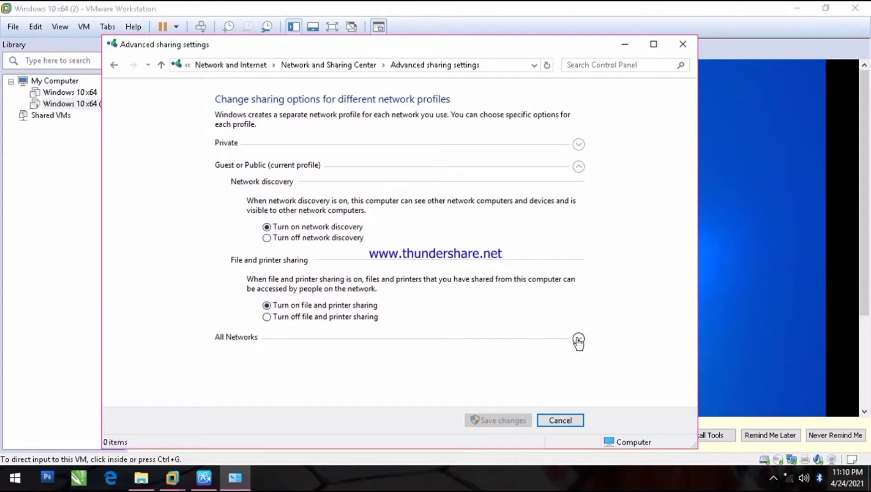
# Step: Check the host's sharing options for the Private and All Networks profiles, and leave without changing them
pyautogui.click(578, 167)
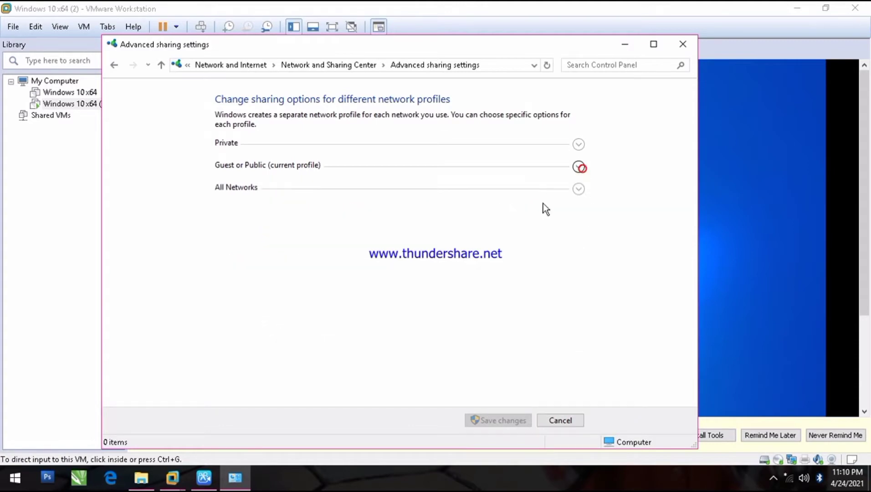
pyautogui.click(578, 145)
pyautogui.scroll(-1, 282, 249)
pyautogui.scroll(-1, 281, 248)
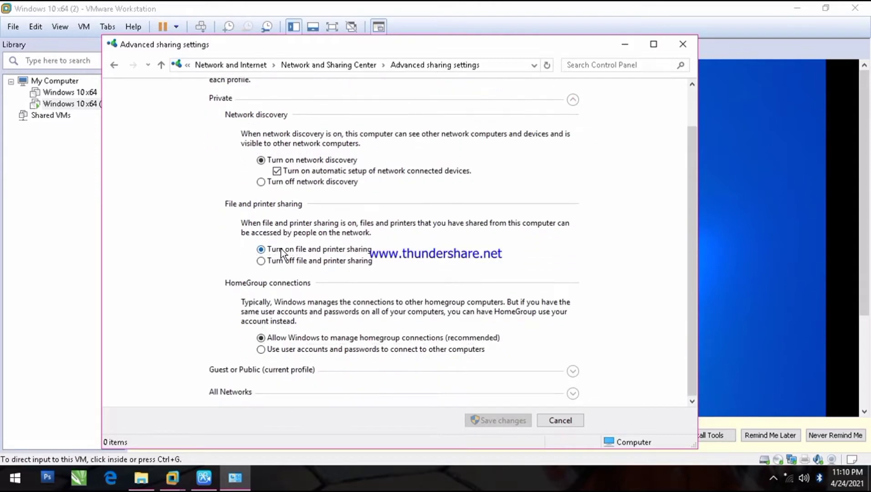
pyautogui.click(572, 393)
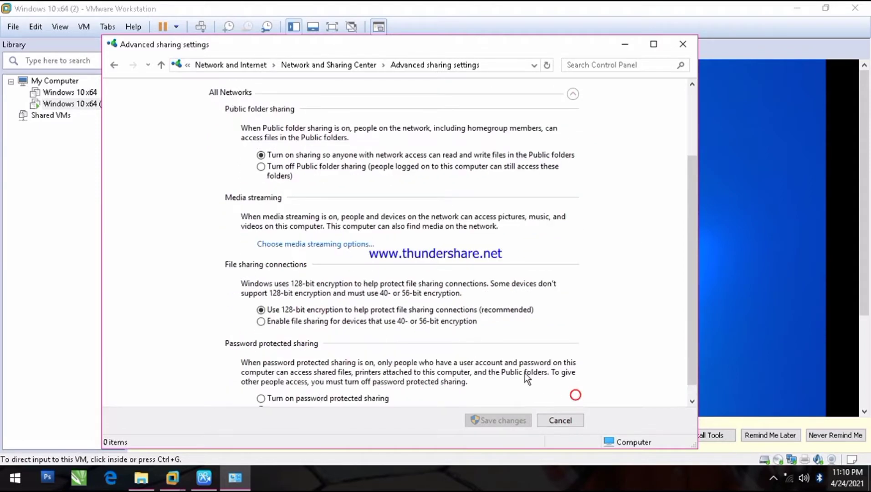
pyautogui.scroll(-1, 363, 316)
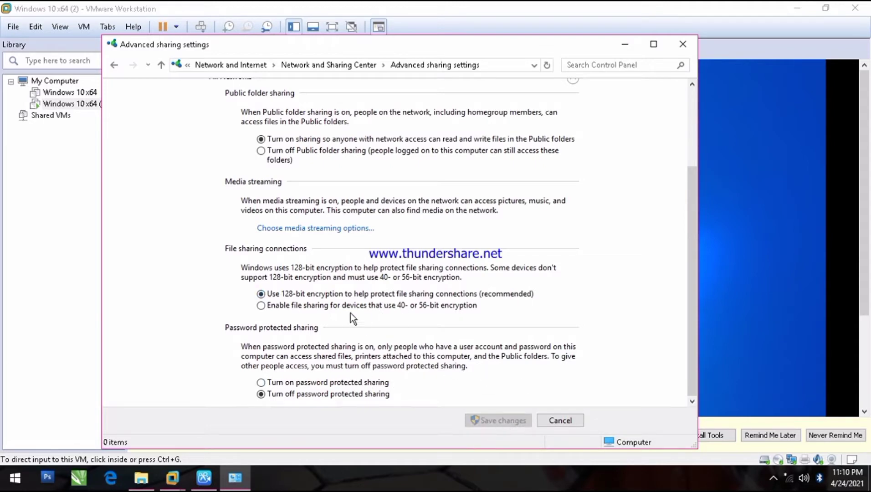
pyautogui.click(552, 420)
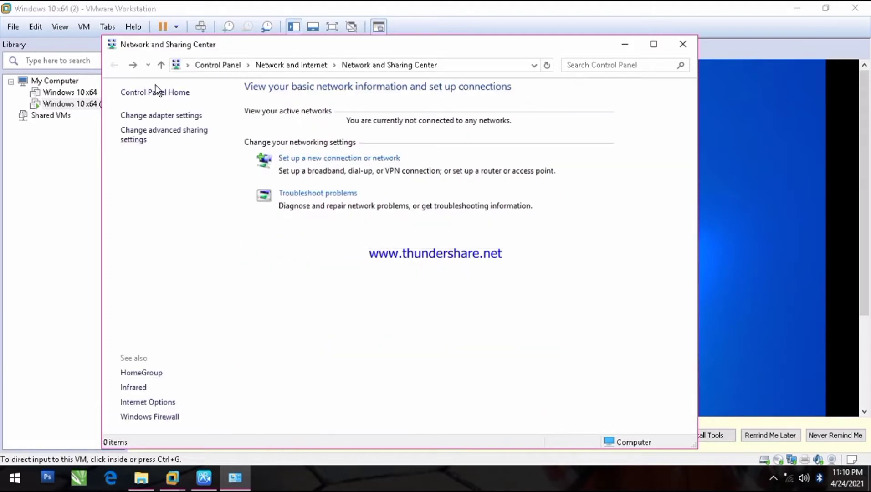
# Step: Open the host's network connections and check the Network Adapter settings of the Windows 10 x64 (2) virtual machine
pyautogui.click(146, 115)
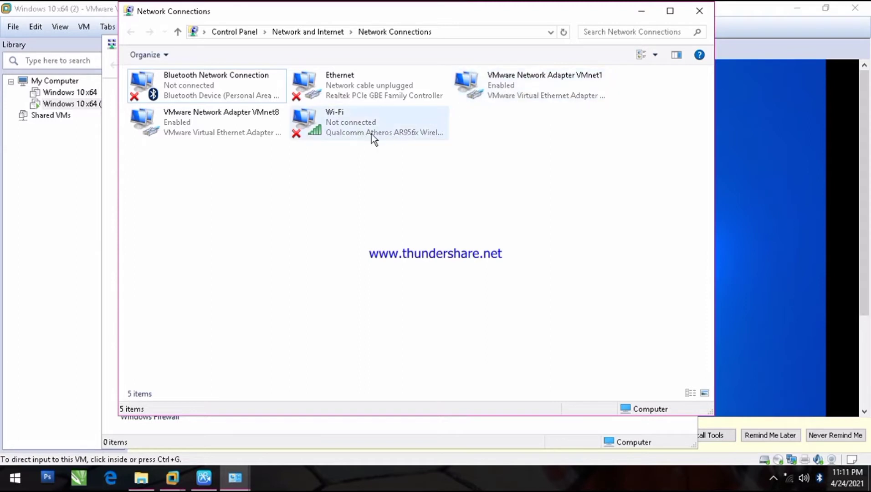
pyautogui.click(641, 11)
pyautogui.click(84, 27)
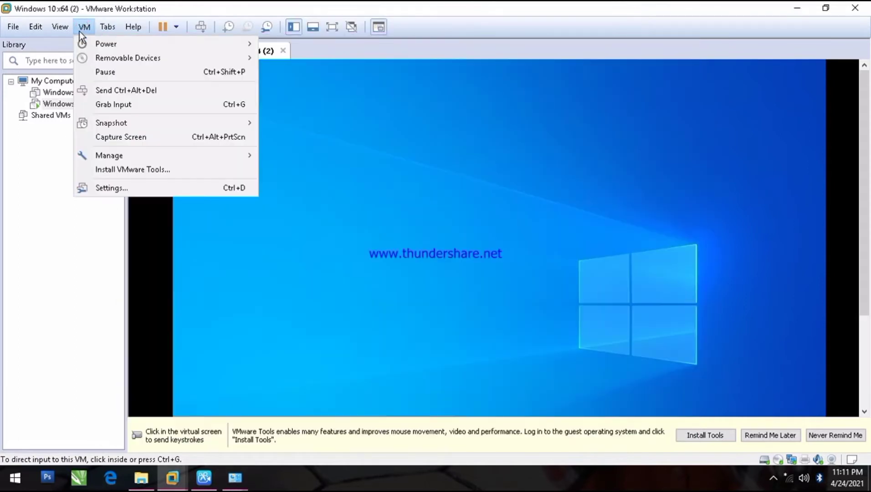
pyautogui.click(112, 190)
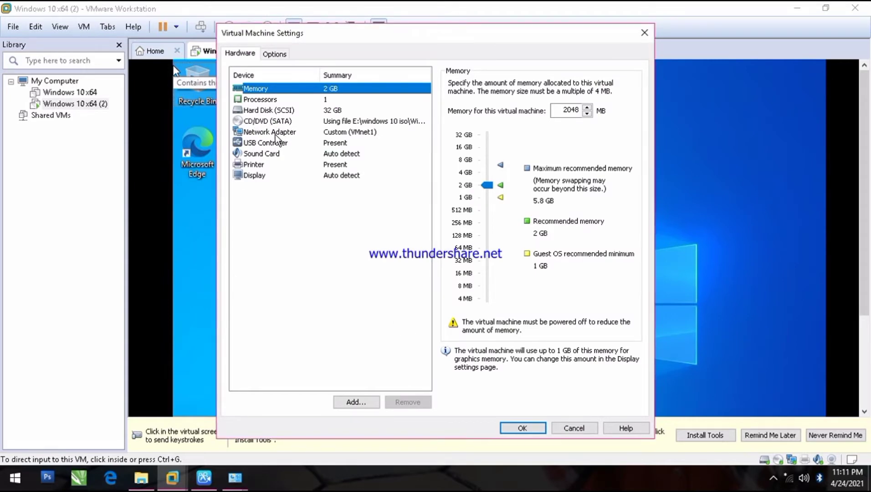
pyautogui.click(282, 133)
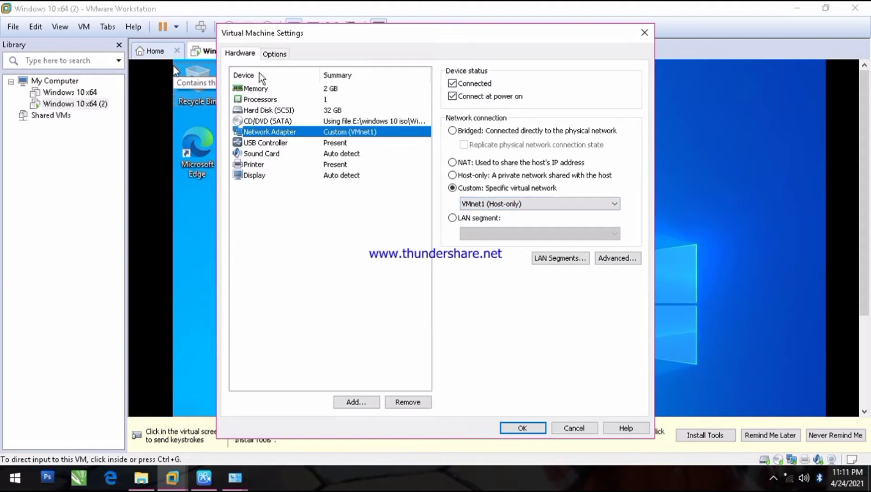
pyautogui.click(525, 427)
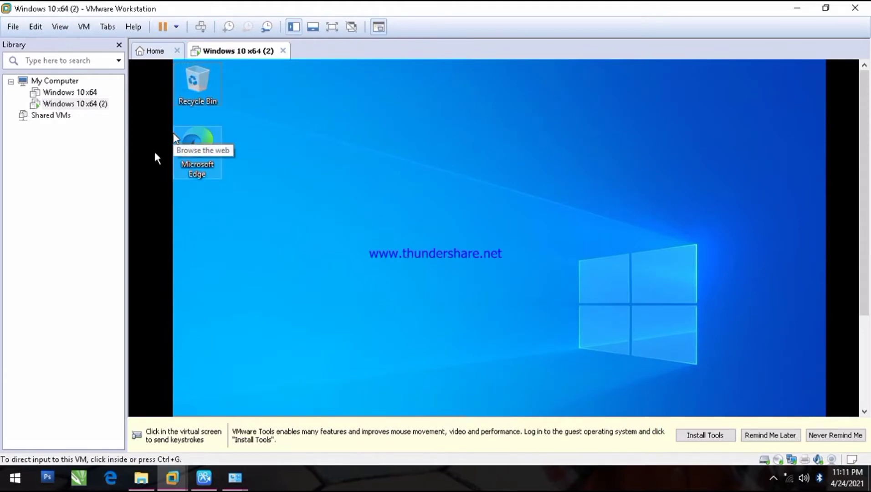
# Step: Check the TCP/IPv4 address and subnet mask of the host's VMware Network Adapter VMnet1, and accept the settings
pyautogui.moveTo(236, 481)
pyautogui.click(274, 400)
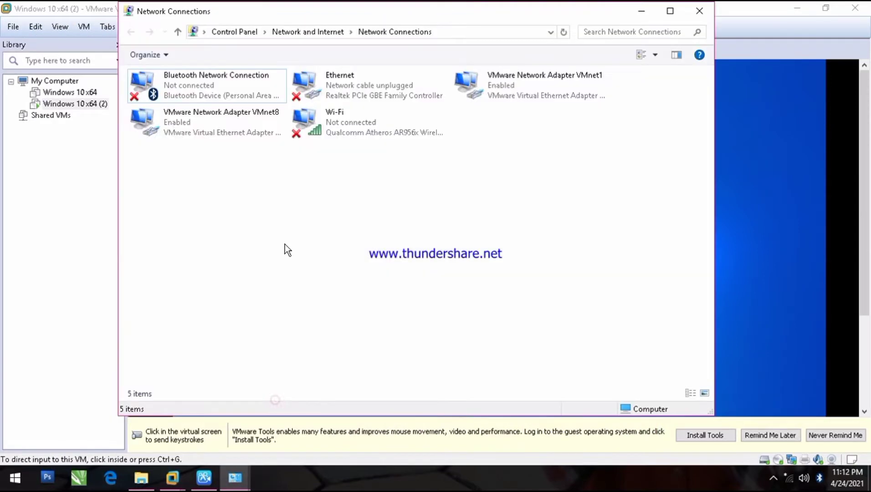
pyautogui.click(507, 97)
pyautogui.rightClick(507, 97)
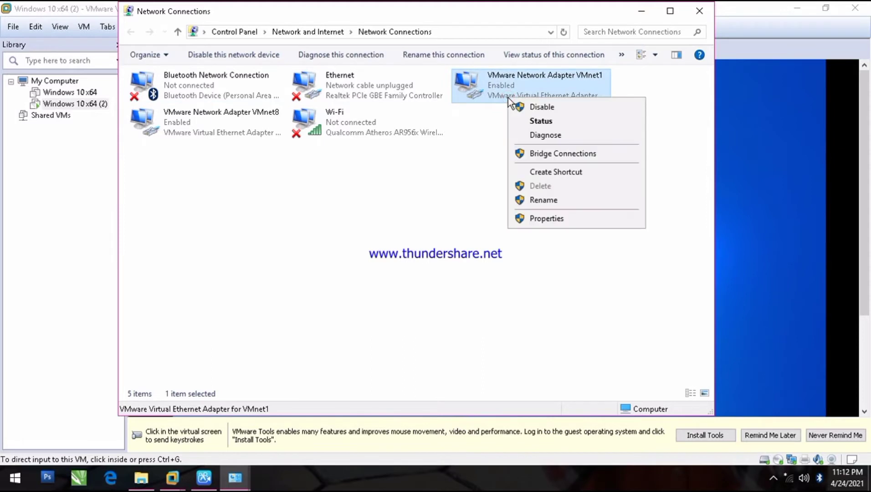
pyautogui.click(542, 218)
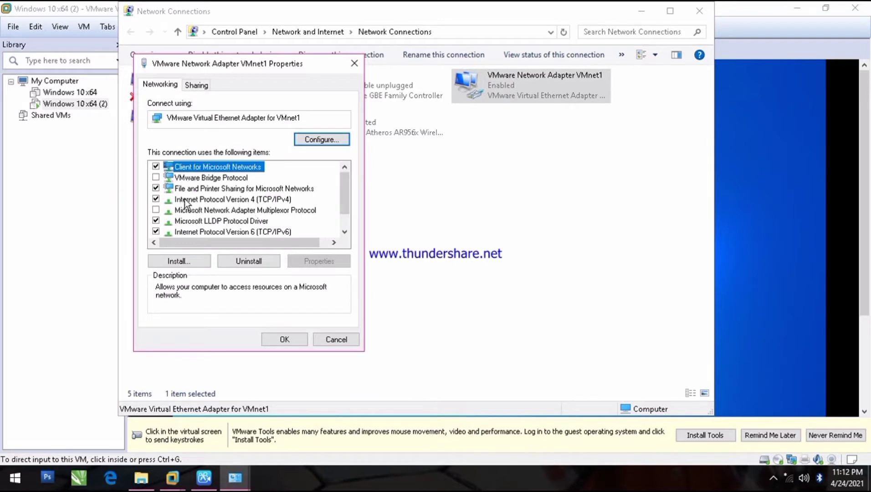
pyautogui.click(226, 200)
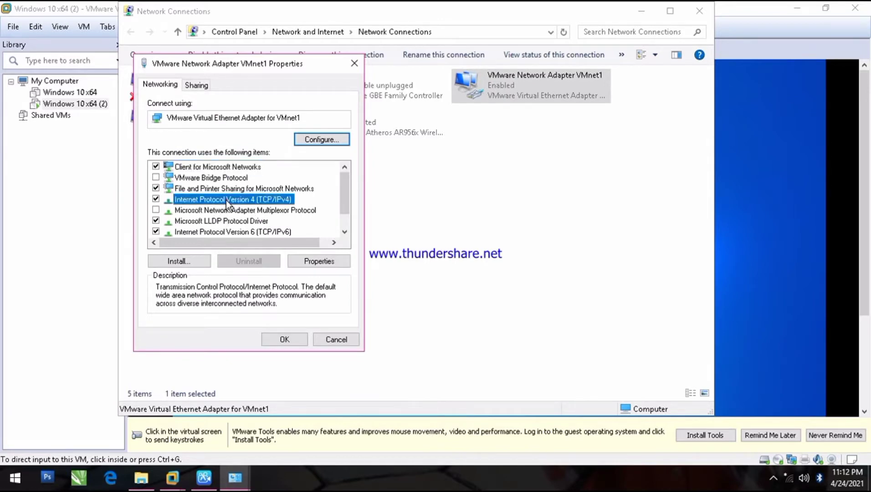
pyautogui.click(336, 259)
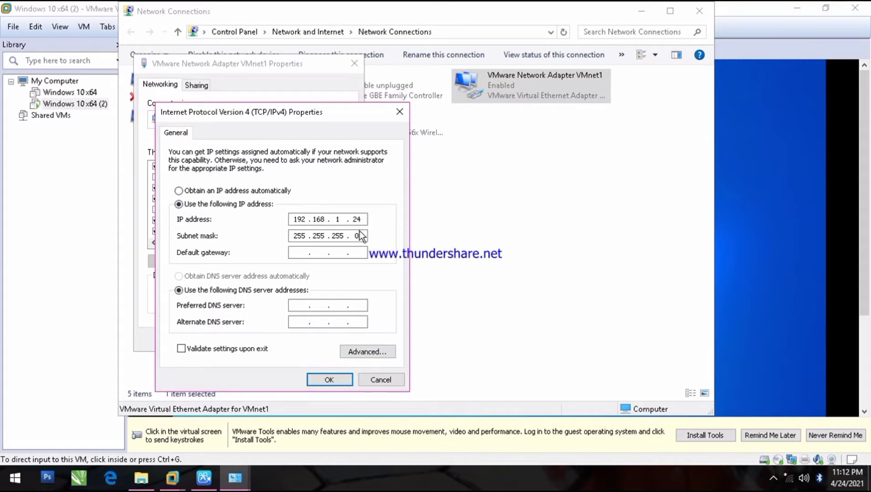
pyautogui.click(361, 218)
pyautogui.click(345, 377)
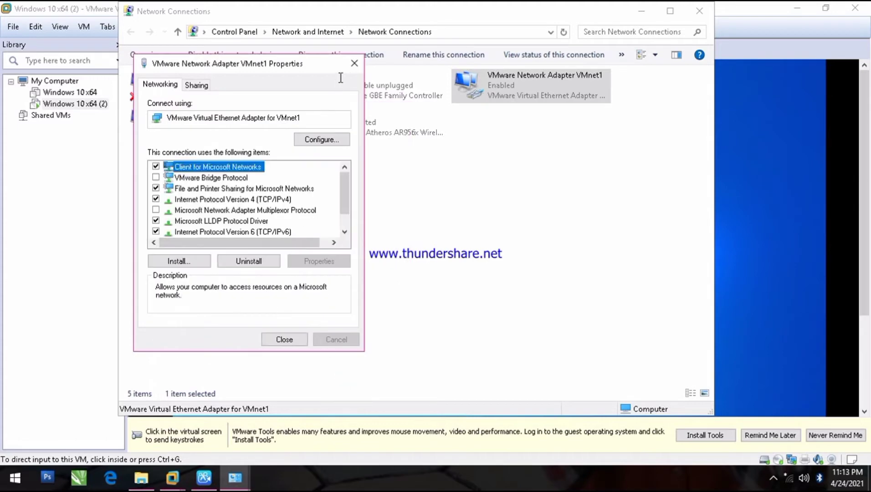
pyautogui.click(273, 343)
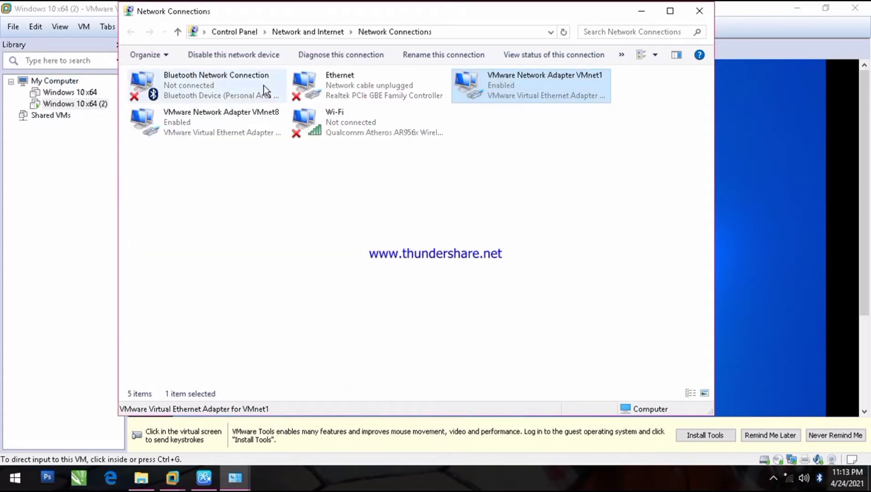
pyautogui.click(711, 12)
# Step: Open the Network & Internet settings inside the Windows 10 x64 (2) virtual machine
pyautogui.click(212, 380)
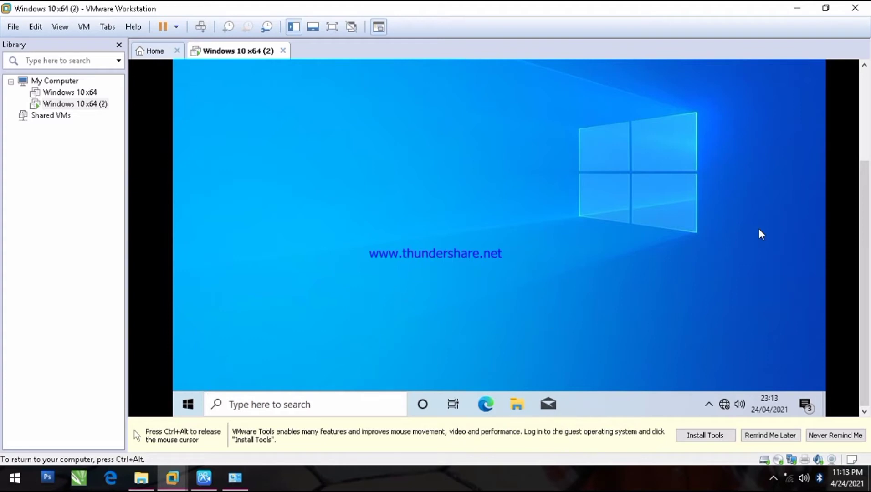
pyautogui.hotkey('ctrl', 'alt')
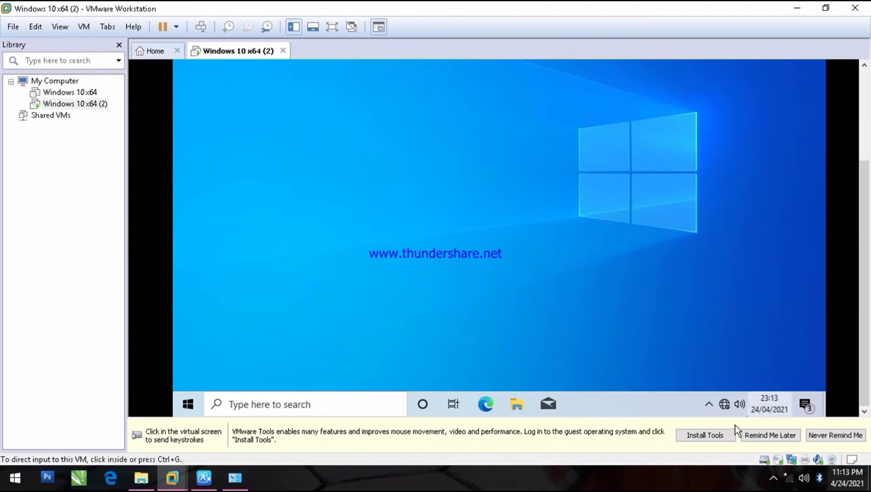
pyautogui.click(727, 408)
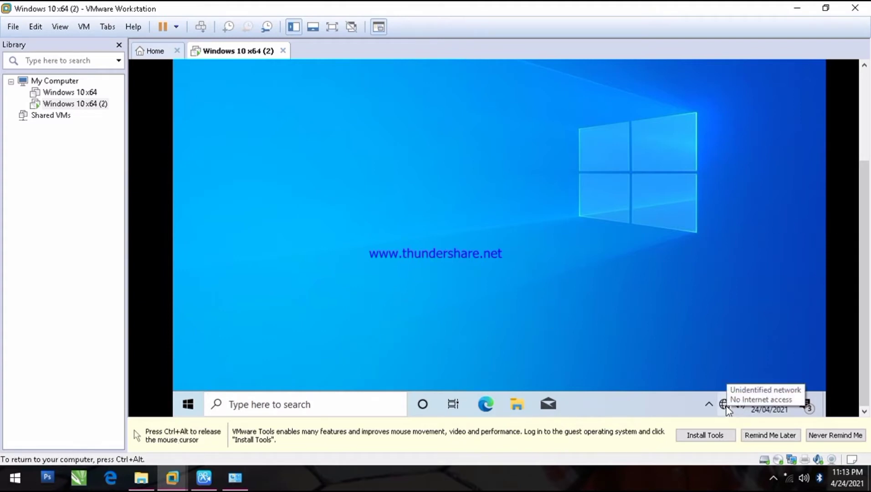
pyautogui.rightClick(728, 409)
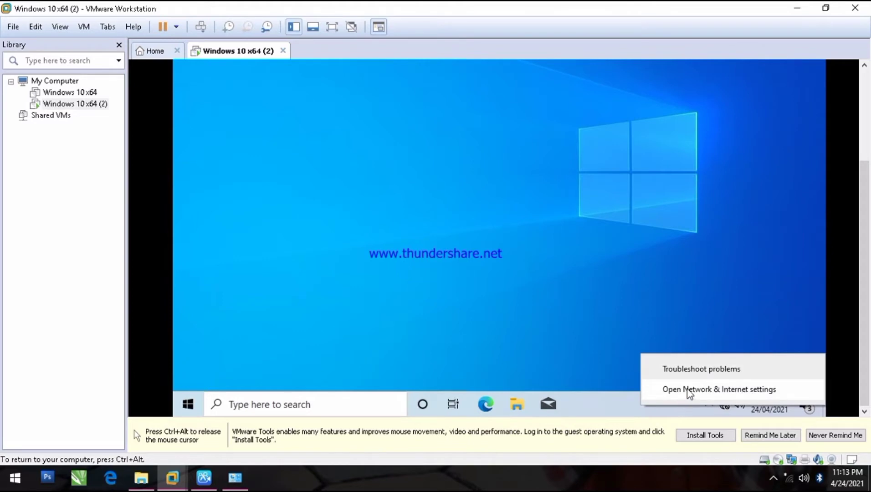
pyautogui.click(687, 390)
pyautogui.hotkey('ctrl', 'alt')
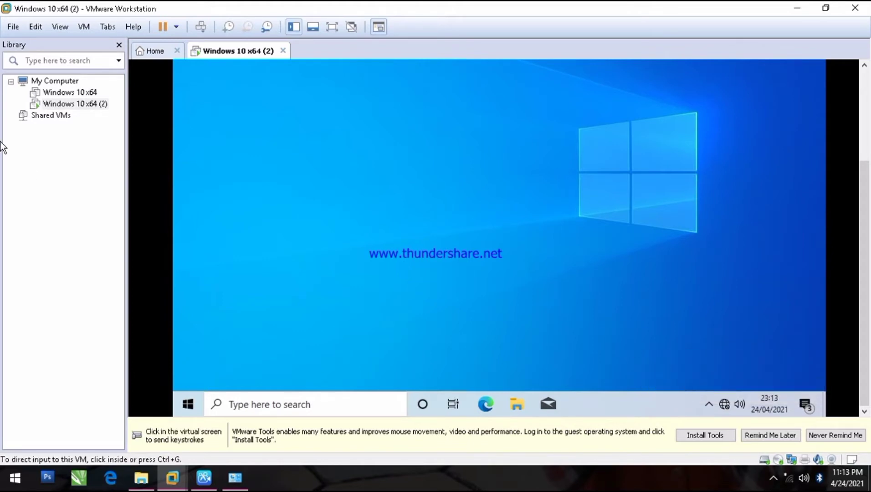
pyautogui.click(175, 195)
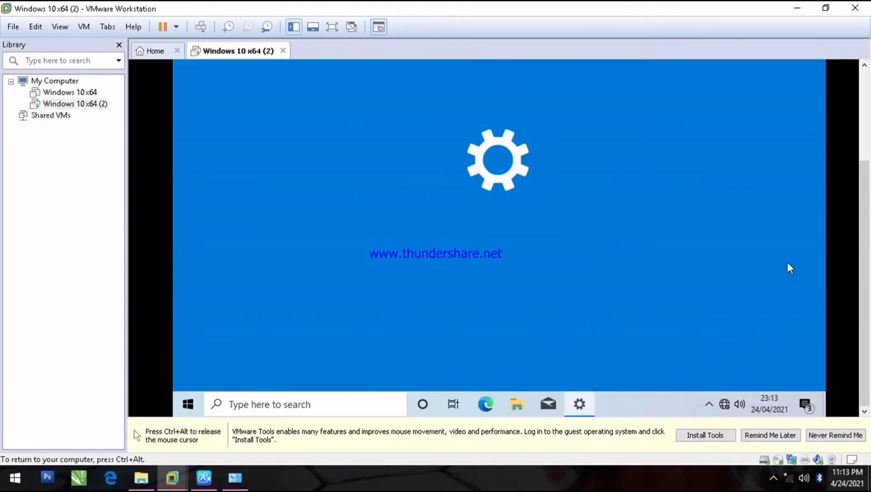
pyautogui.hotkey('ctrl', 'alt')
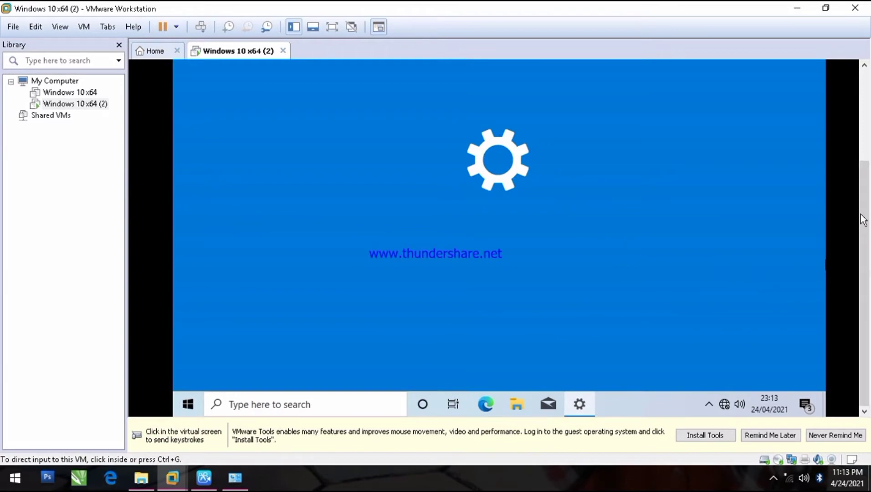
# Step: Open the virtual machine's advanced sharing options from its Ethernet settings
pyautogui.moveTo(863, 216); pyautogui.dragTo(869, 144)
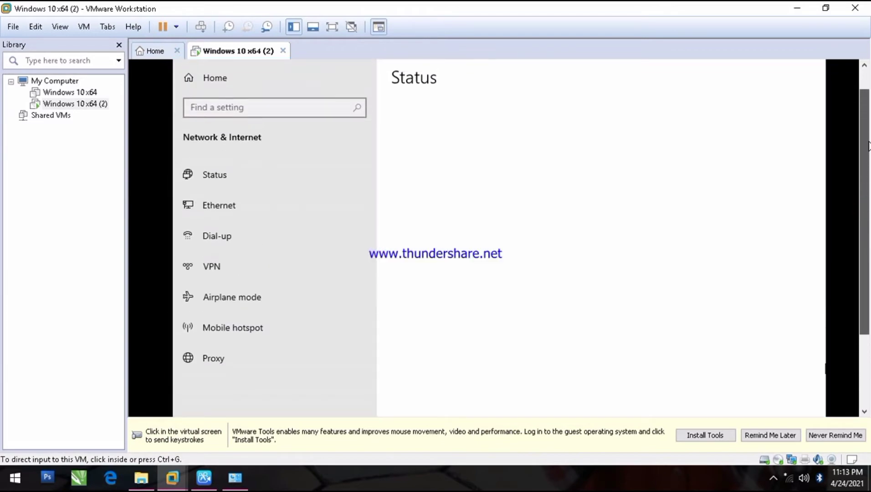
pyautogui.click(165, 215)
pyautogui.click(213, 204)
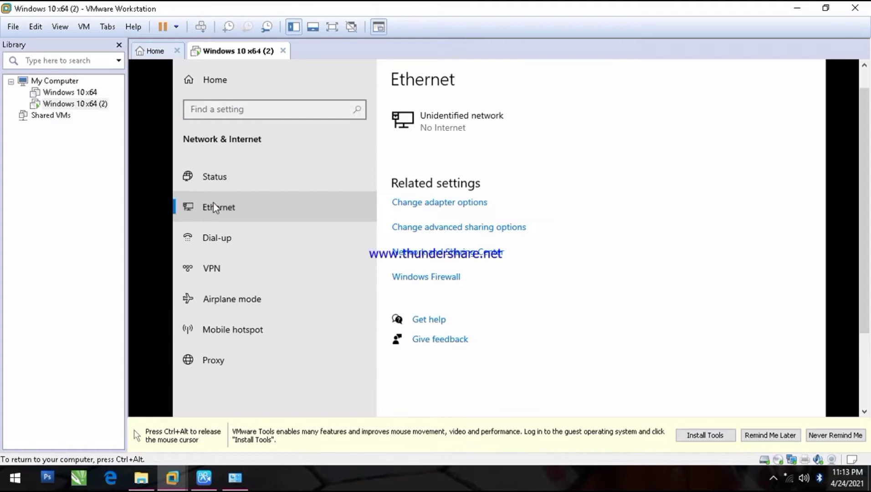
pyautogui.click(418, 231)
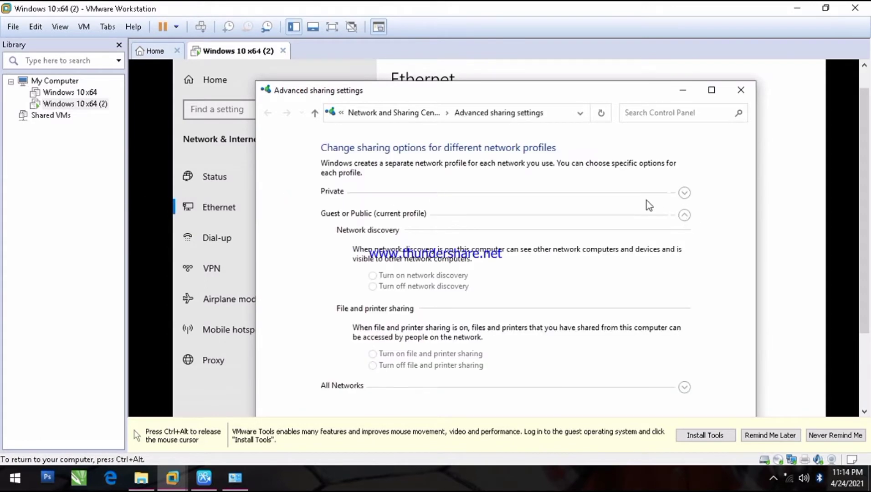
# Step: Check the virtual machine's sharing options for the Private, Guest or Public, and All Networks profiles
pyautogui.click(684, 193)
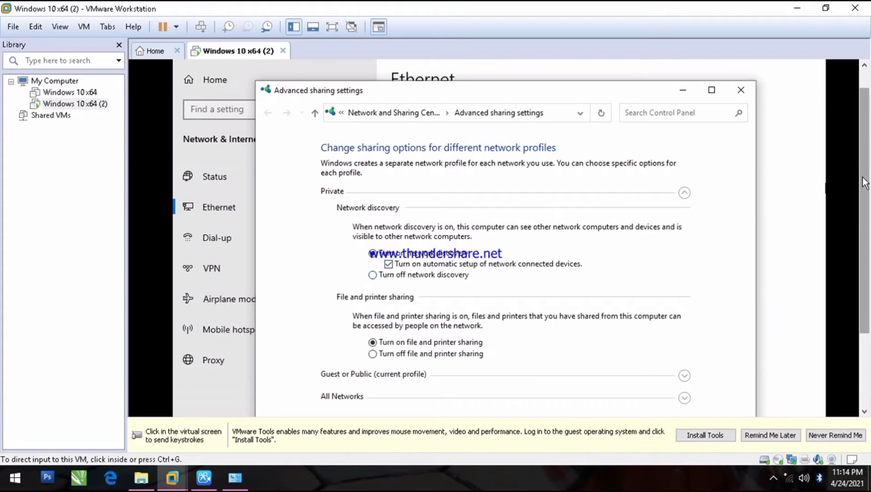
pyautogui.moveTo(863, 178); pyautogui.dragTo(863, 260)
pyautogui.click(684, 270)
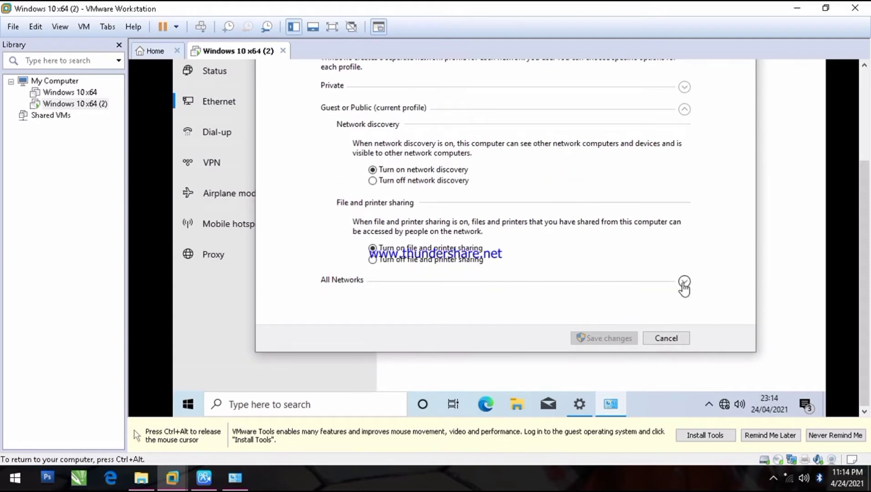
pyautogui.click(684, 282)
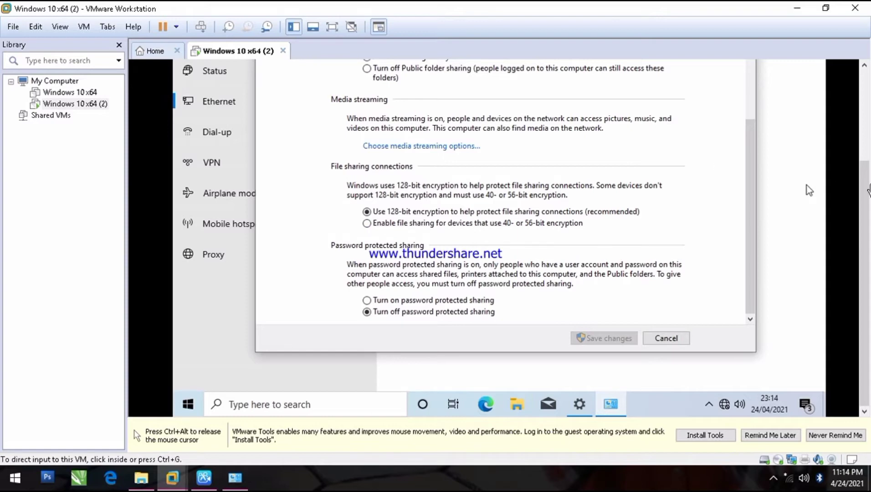
pyautogui.moveTo(865, 197); pyautogui.dragTo(864, 152)
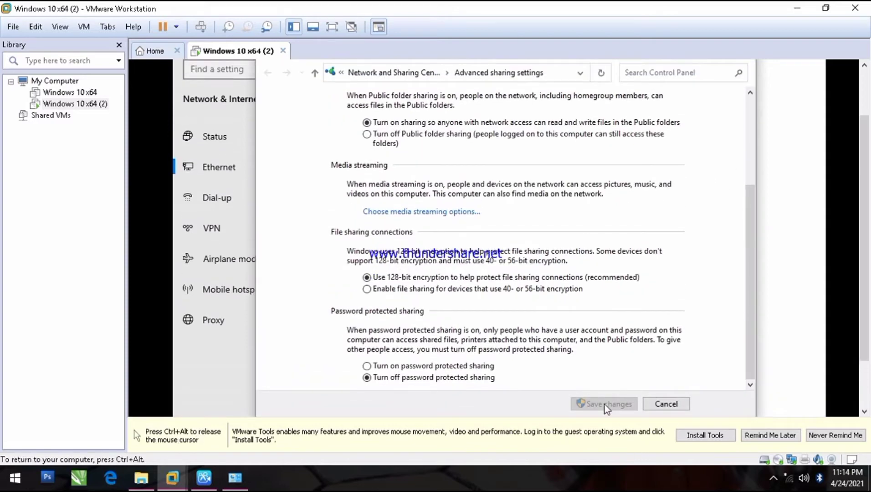
# Step: Cancel out of the virtual machine's advanced sharing settings and open the properties of its Ethernet0 adapter
pyautogui.click(661, 404)
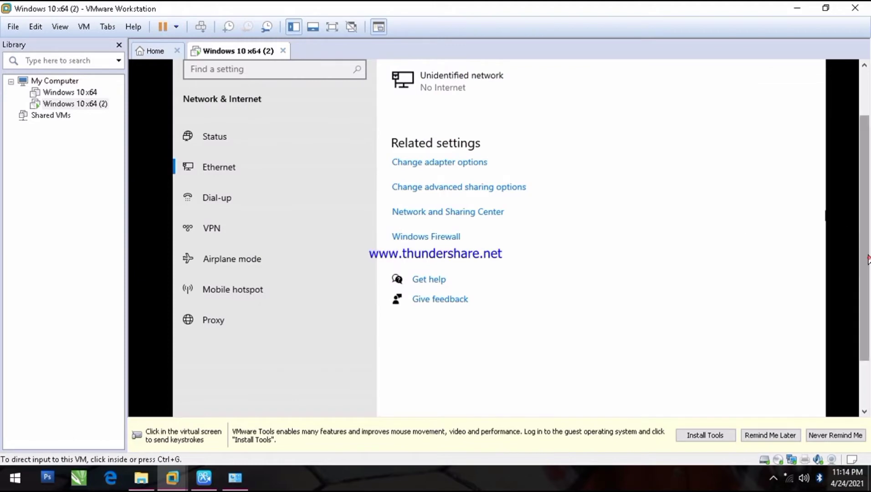
pyautogui.moveTo(868, 256); pyautogui.dragTo(867, 209)
pyautogui.click(756, 224)
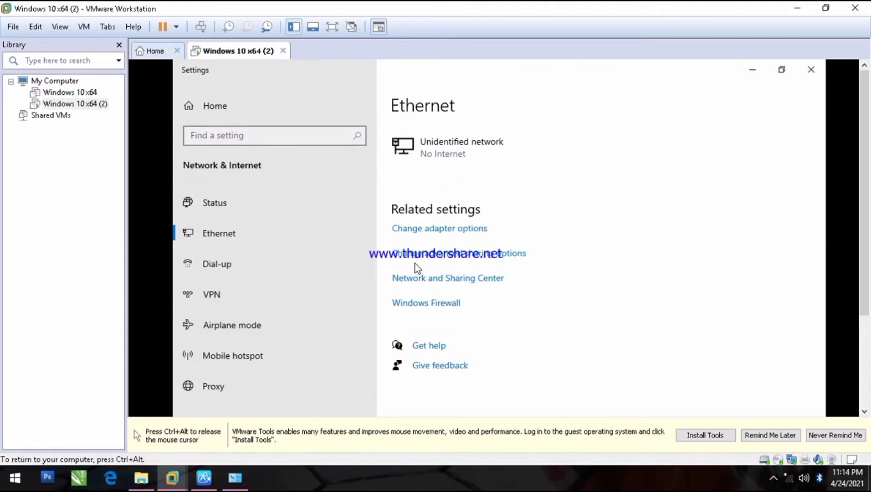
pyautogui.click(422, 230)
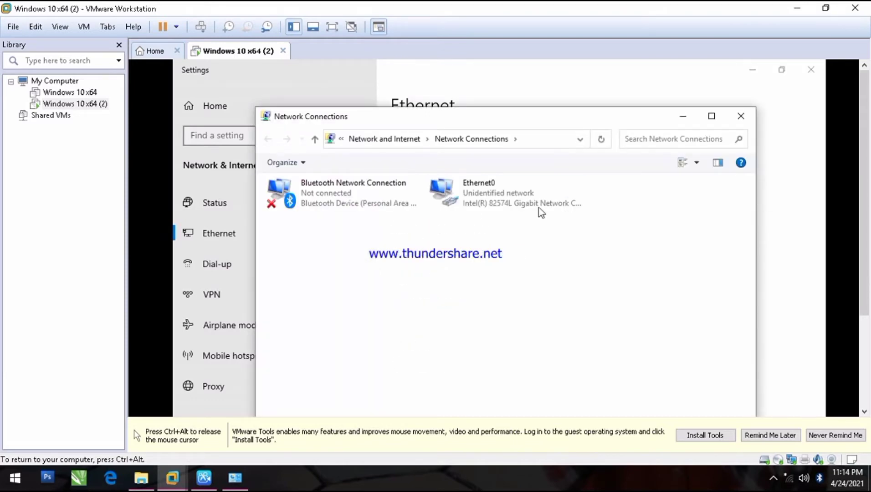
pyautogui.rightClick(488, 205)
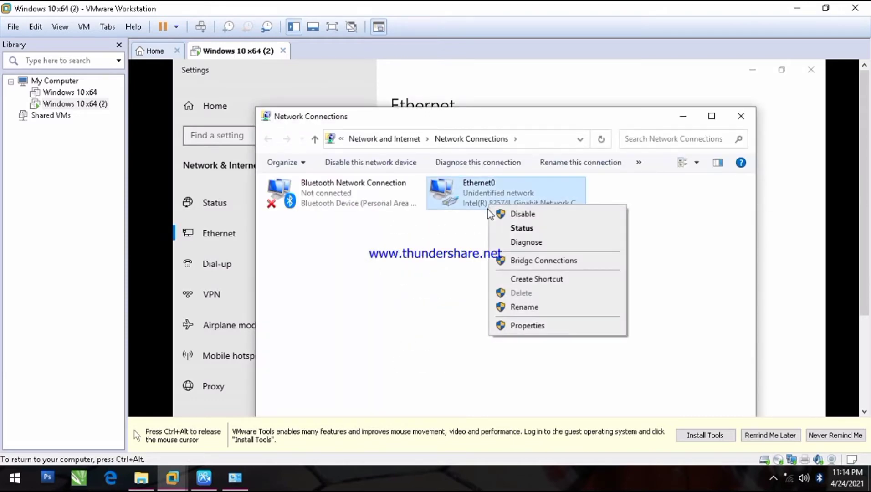
pyautogui.click(544, 327)
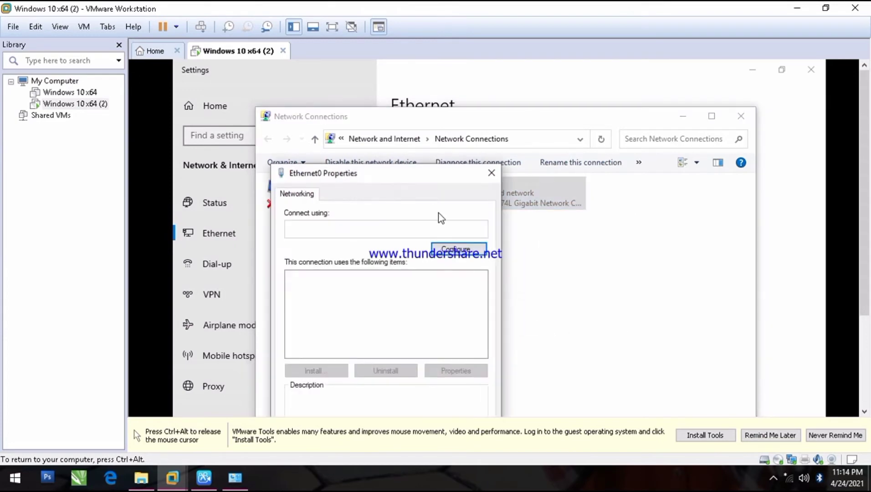
# Step: Check Ethernet0's TCP/IPv4 address and subnet mask, accept the settings, and close the virtual machine's network windows
pyautogui.moveTo(411, 171); pyautogui.dragTo(427, 92)
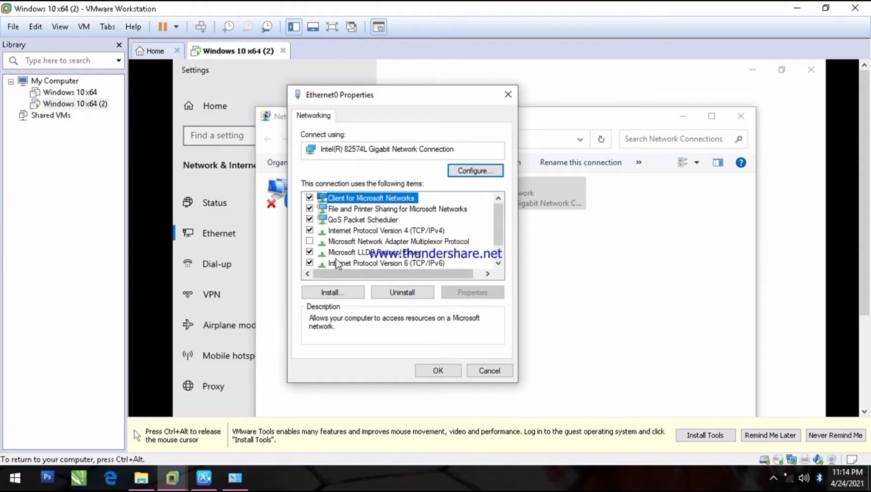
pyautogui.click(358, 231)
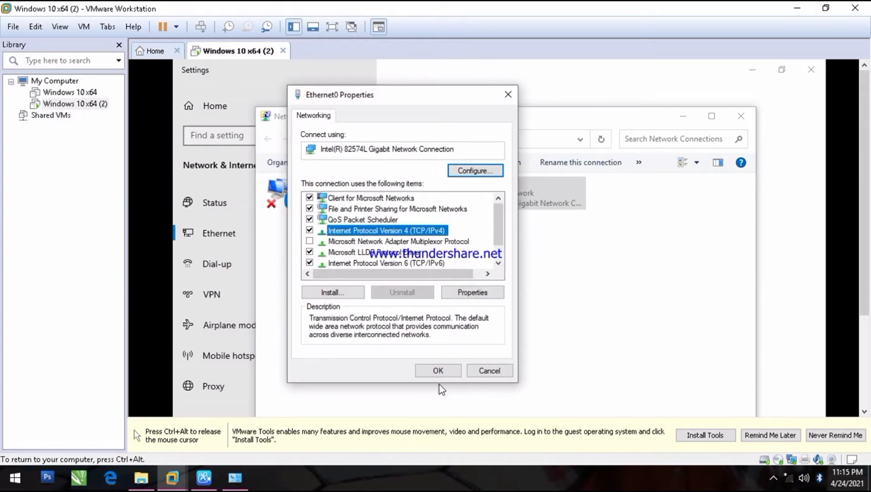
pyautogui.click(472, 292)
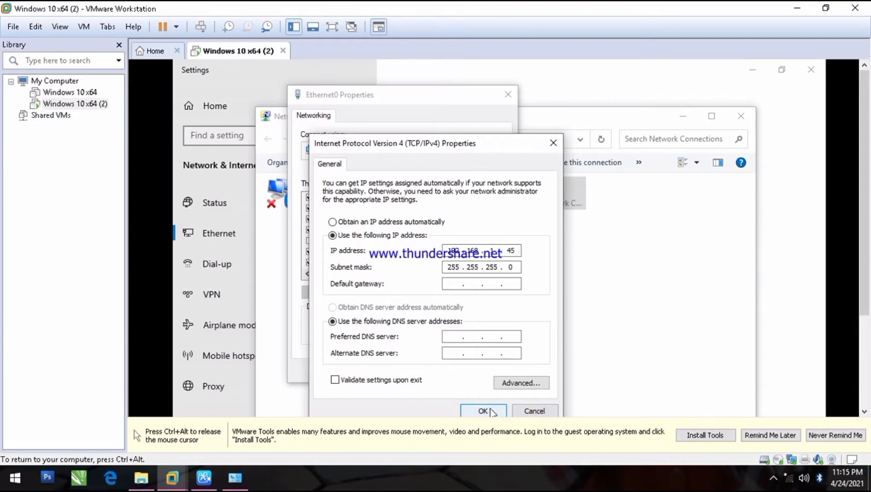
pyautogui.click(490, 411)
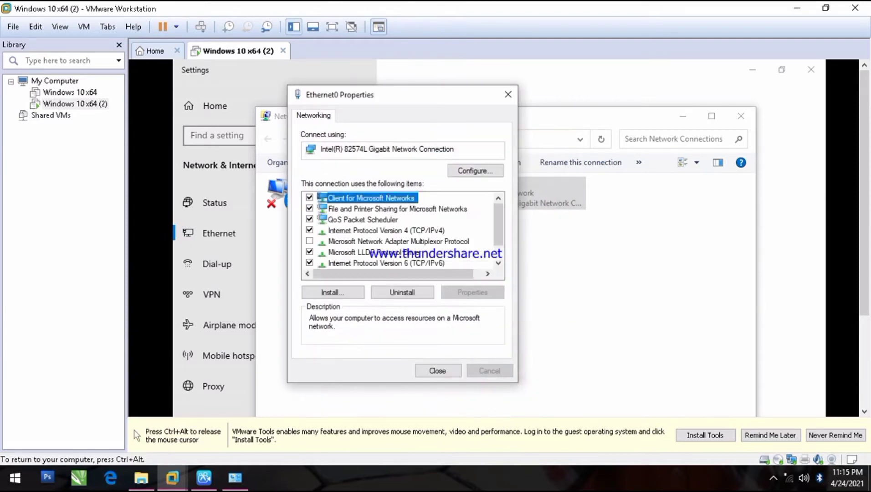
pyautogui.click(439, 374)
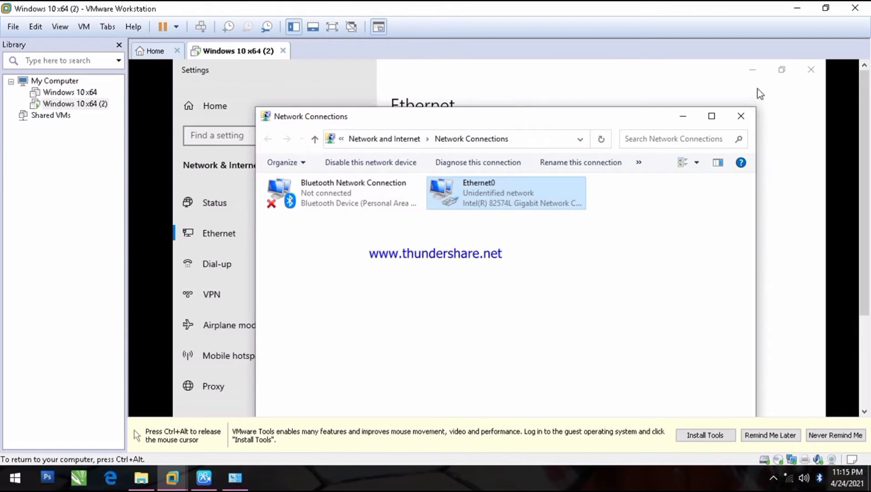
pyautogui.click(739, 118)
pyautogui.click(813, 71)
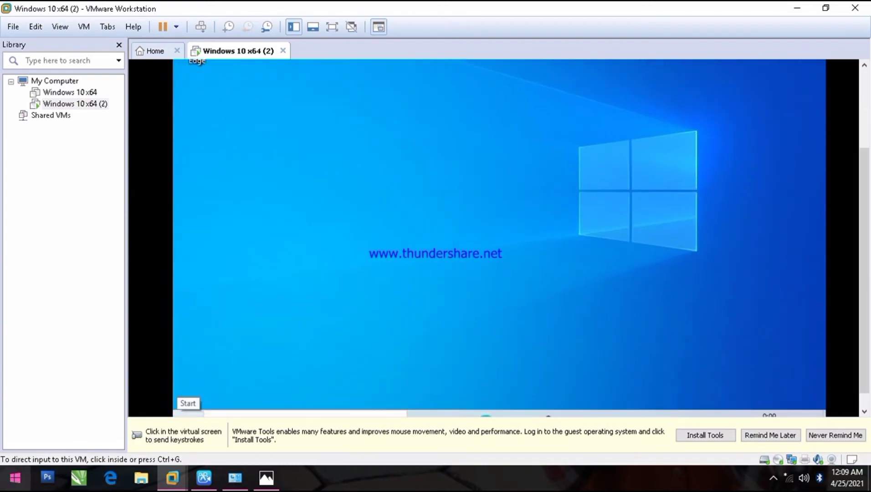
# Step: Open Command Prompt on the host computer and run ipconfig to list its network addresses
pyautogui.rightClick(20, 485)
pyautogui.click(20, 485)
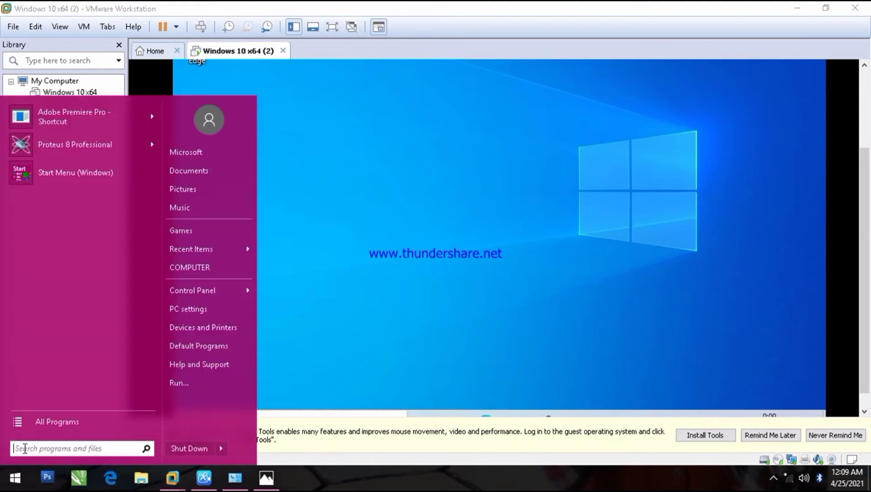
pyautogui.write('cmd')
pyautogui.press('Return')
pyautogui.write('i')
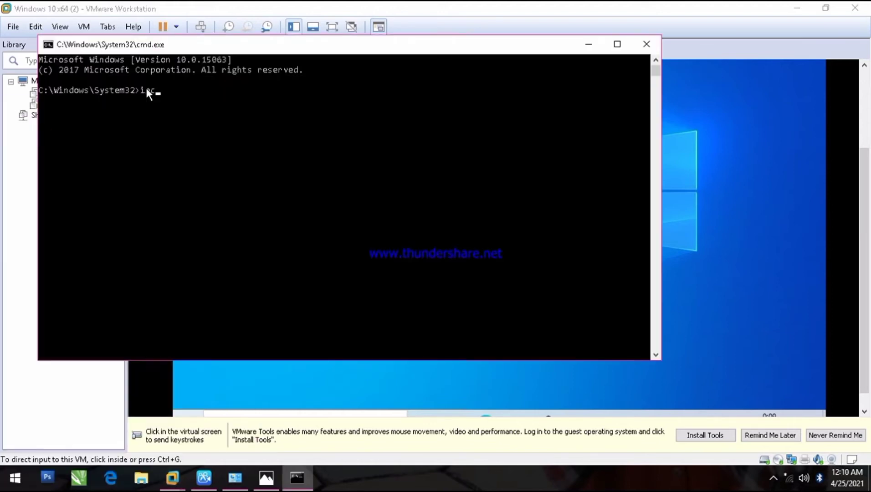
pyautogui.write('pconfig')
pyautogui.press('Return')
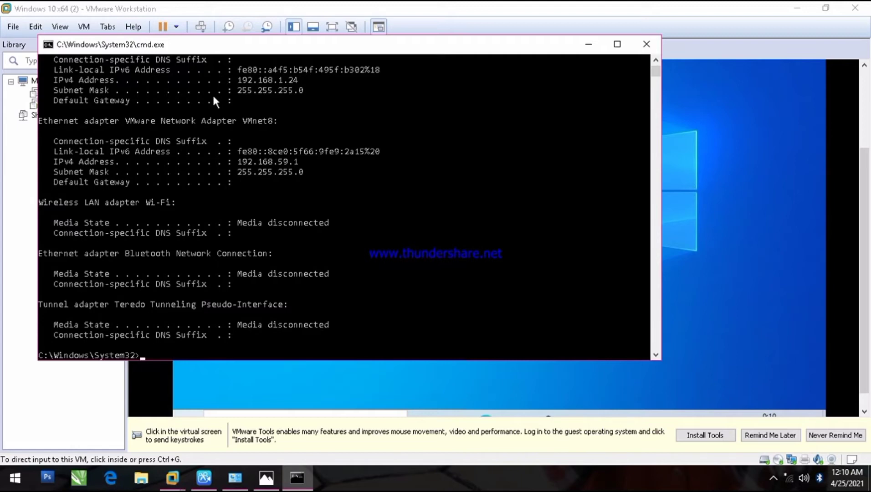
# Step: Ping 192.168.1.45 and 192.168.1.3 from the host to test the connection, and close its Command Prompt
pyautogui.write('ping 192.168.1.45')
pyautogui.press('Return')
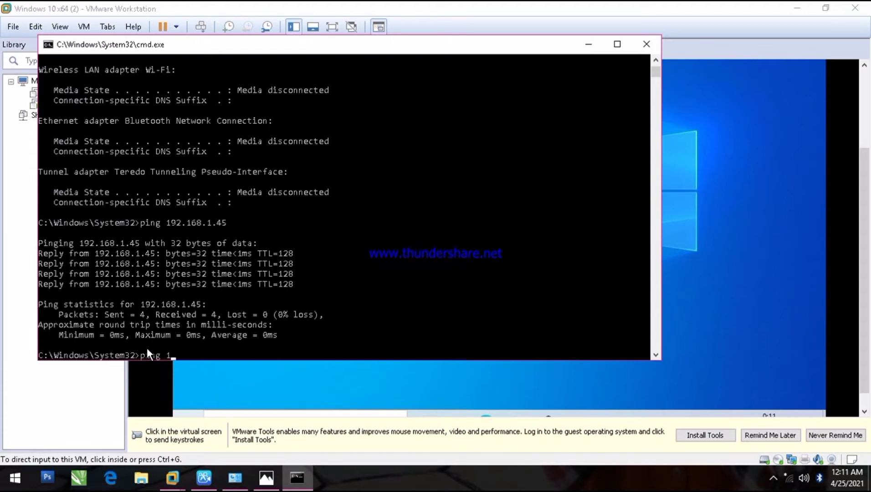
pyautogui.write('92.168.1.3')
pyautogui.press('Return')
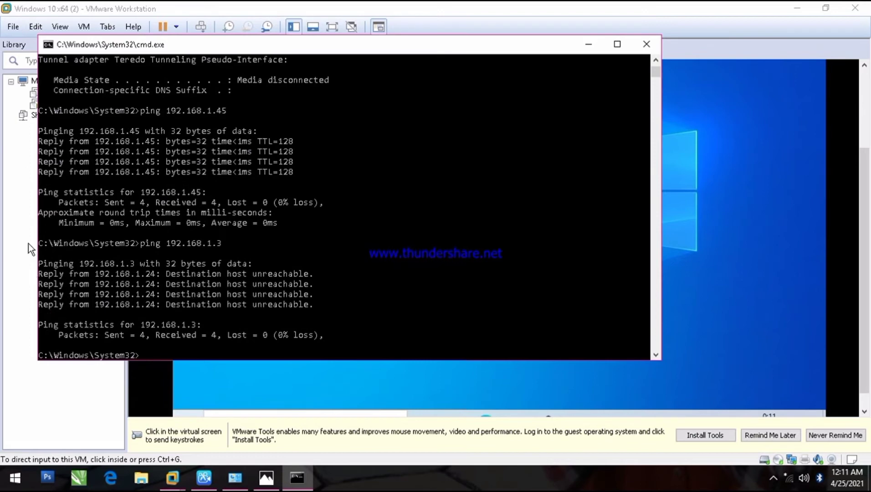
pyautogui.click(650, 51)
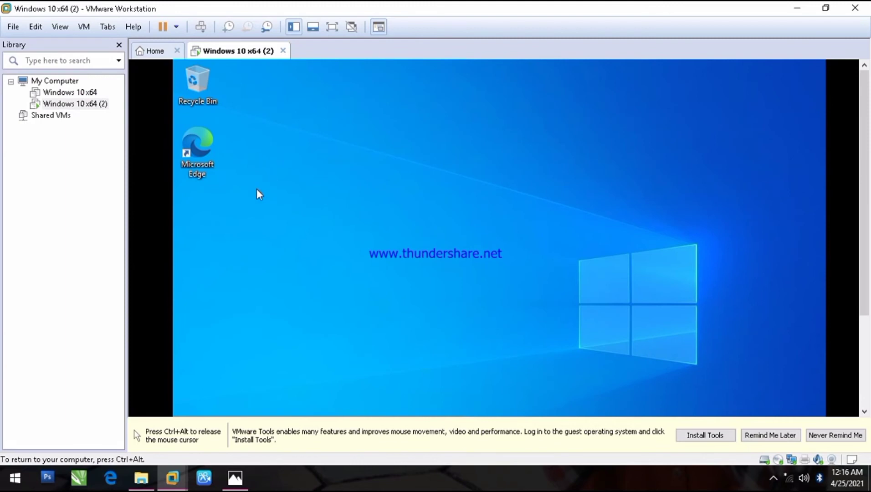
# Step: Search for cmd inside the Windows 10 x64 (2) virtual machine and open its Command Prompt
pyautogui.moveTo(865, 165); pyautogui.dragTo(868, 255)
pyautogui.click(291, 369)
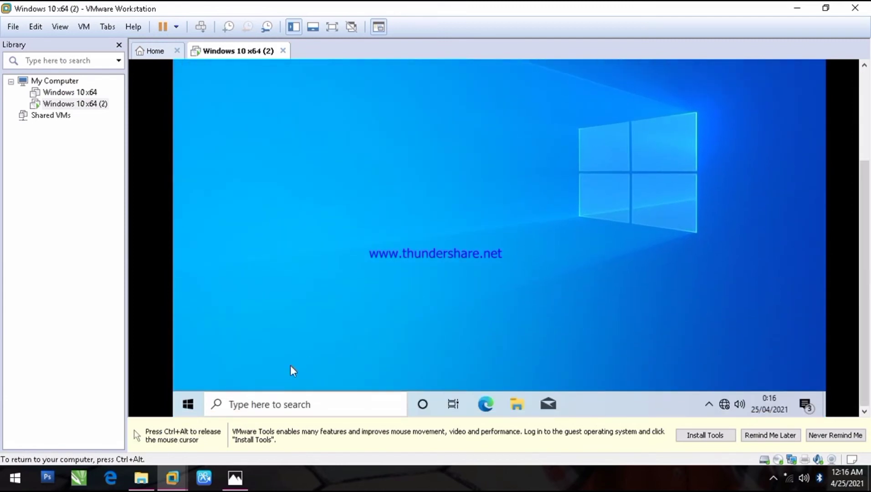
pyautogui.click(189, 406)
pyautogui.click(240, 411)
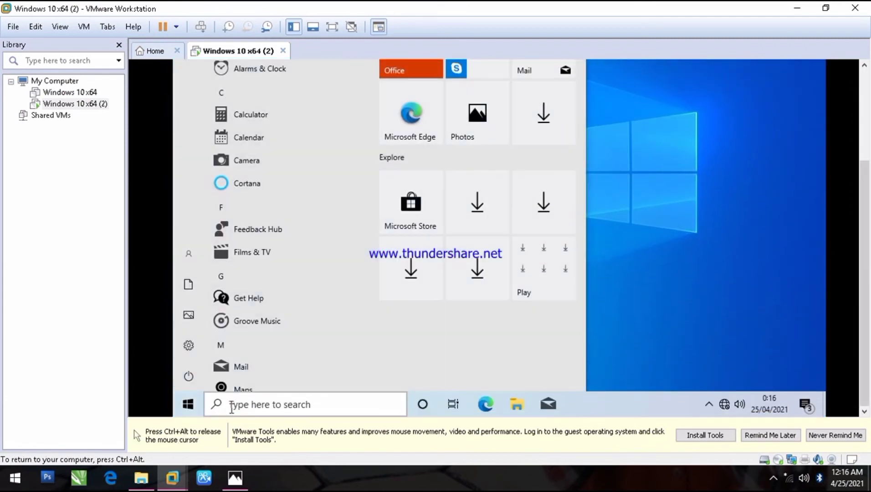
pyautogui.write('c')
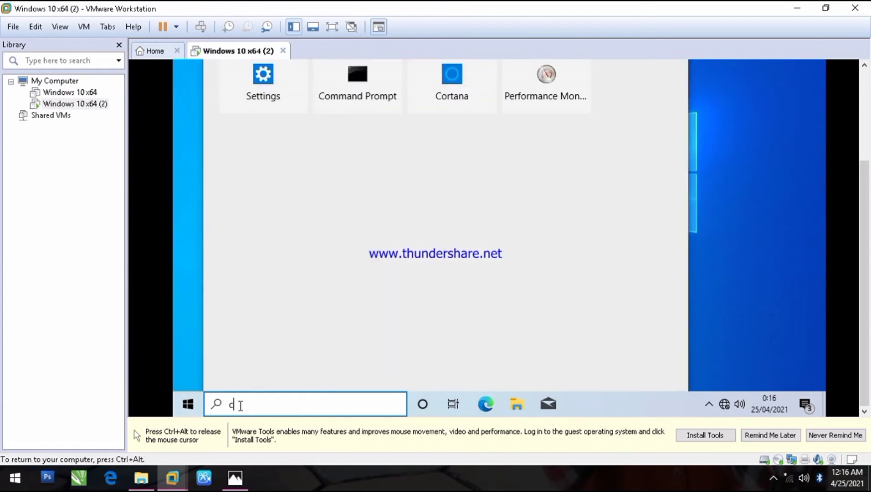
pyautogui.write('md')
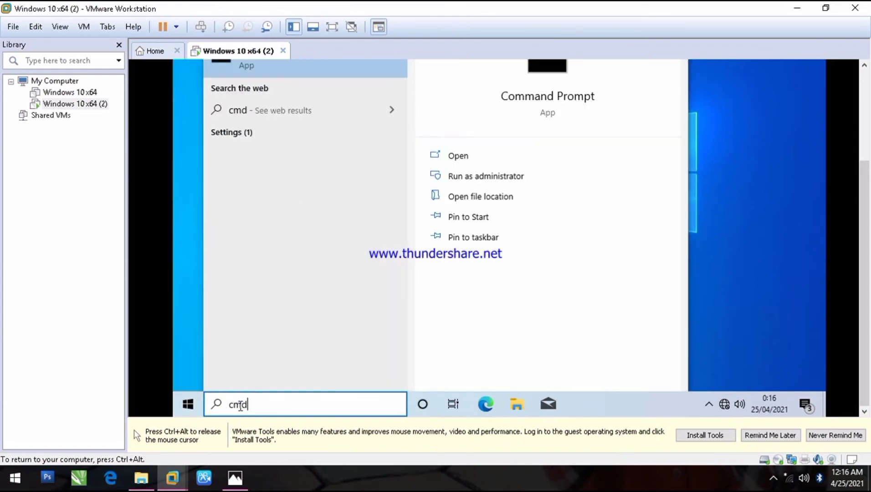
pyautogui.hotkey('ctrl', 'alt')
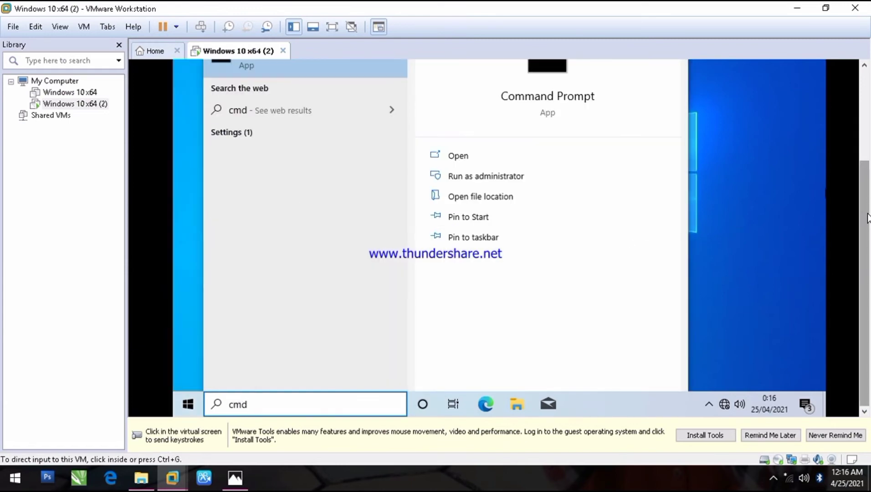
pyautogui.moveTo(866, 216); pyautogui.dragTo(847, 120)
pyautogui.click(314, 175)
pyautogui.click(256, 174)
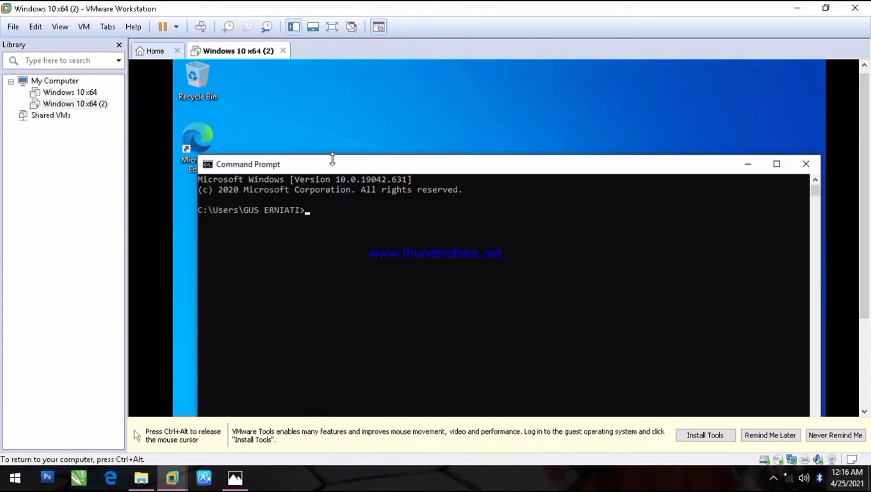
# Step: Run ipconfig in the virtual machine's Command Prompt to check its IP configuration
pyautogui.moveTo(333, 164); pyautogui.dragTo(317, 83)
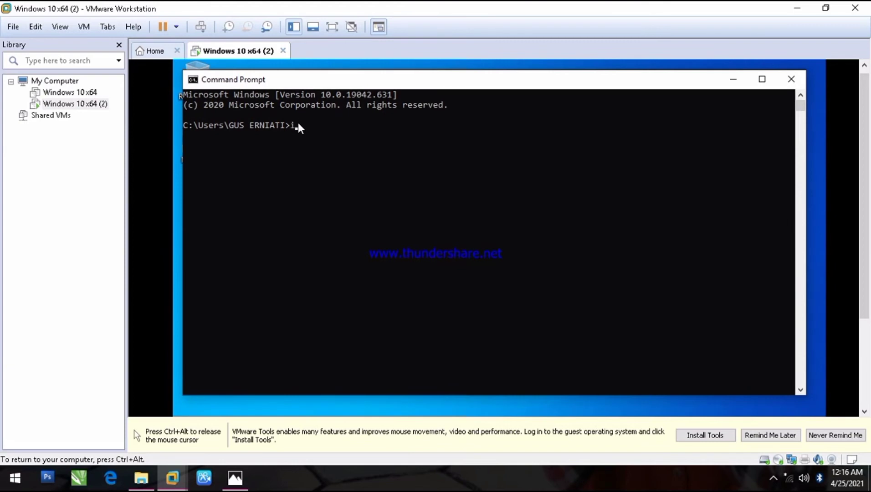
pyautogui.write('ipconfig')
pyautogui.press('Return')
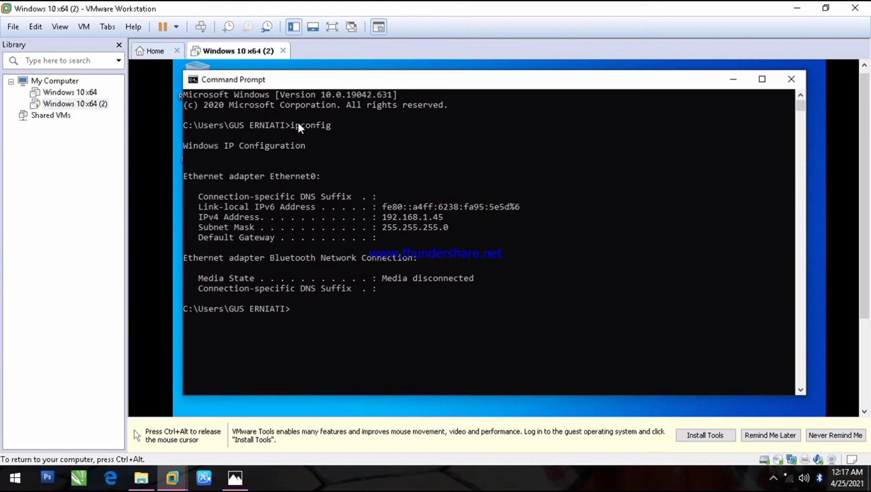
# Step: Ping 192.168.1.24 and 192.168.1.2 from the virtual machine to test the connection, and close its Command Prompt
pyautogui.write('ping 192.168.1.24')
pyautogui.press('Return')
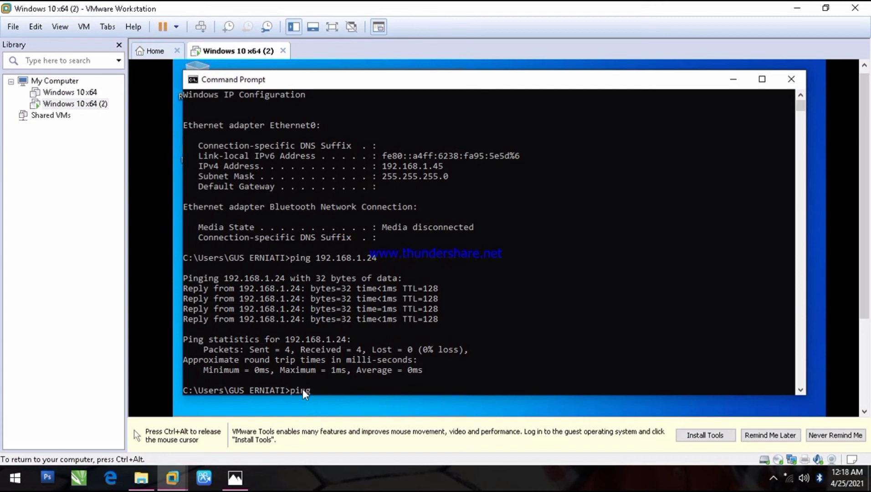
pyautogui.write('92.168.1.2')
pyautogui.press('Return')
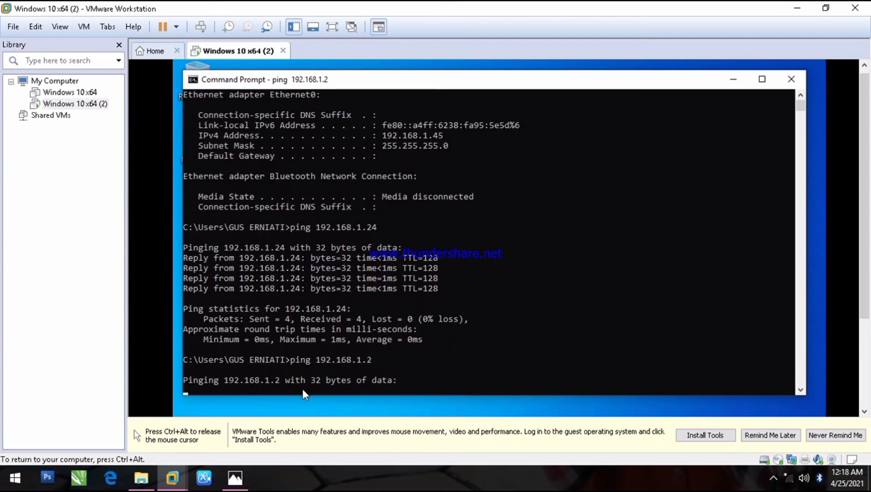
pyautogui.hotkey('ctrl', 'alt')
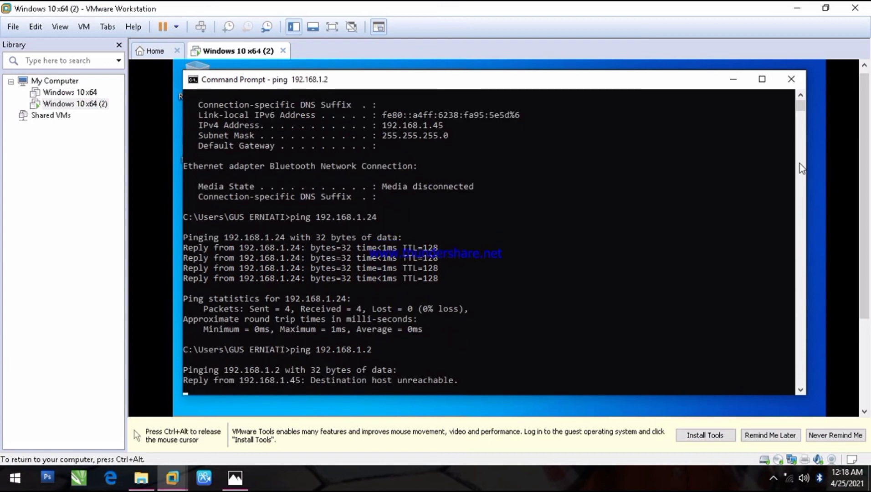
pyautogui.click(816, 157)
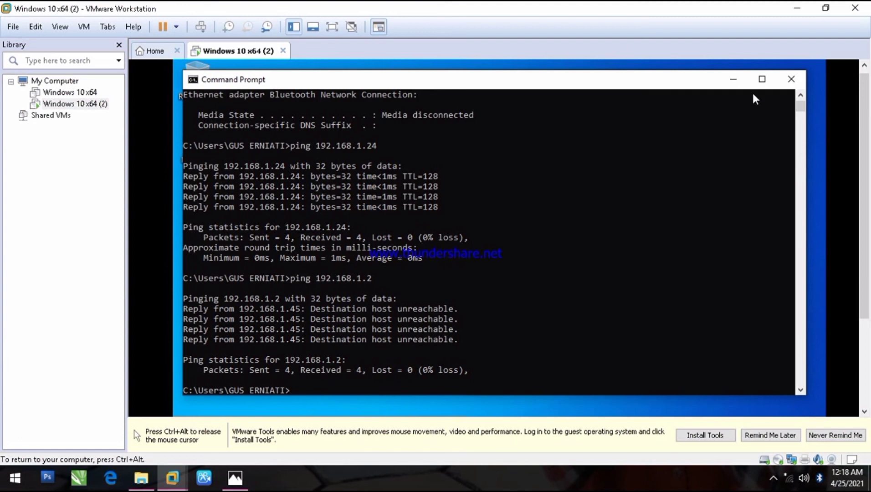
pyautogui.click(790, 82)
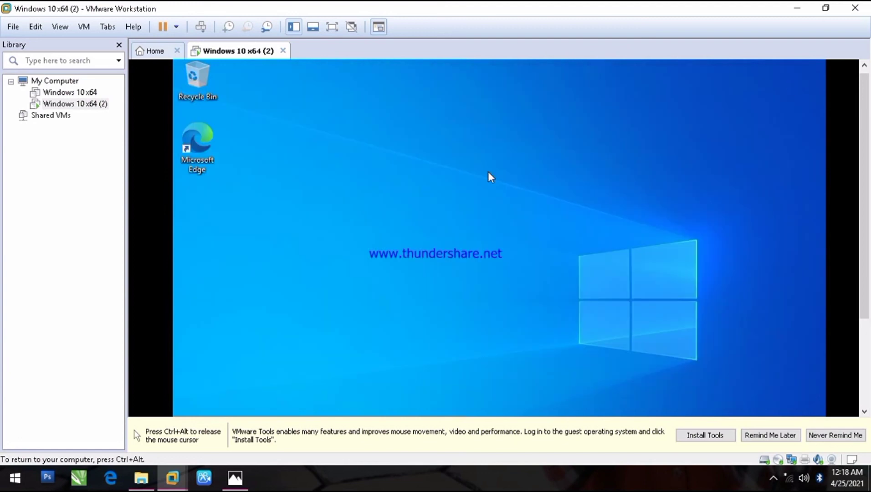